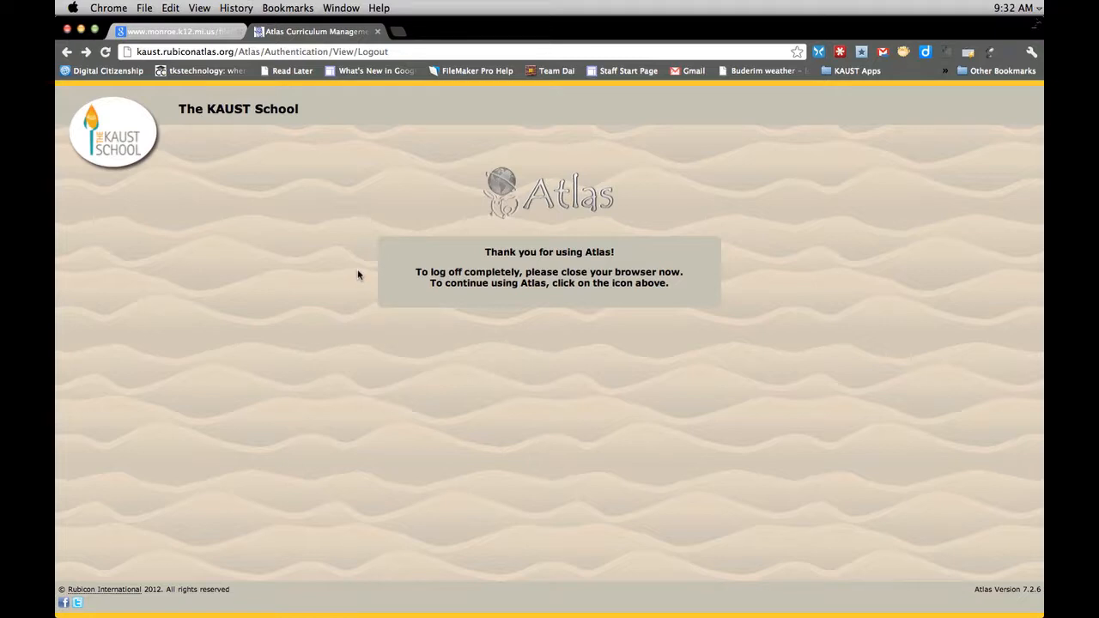
Return to the Atlas login page and log in with the teacher's name and account password
click(127, 139)
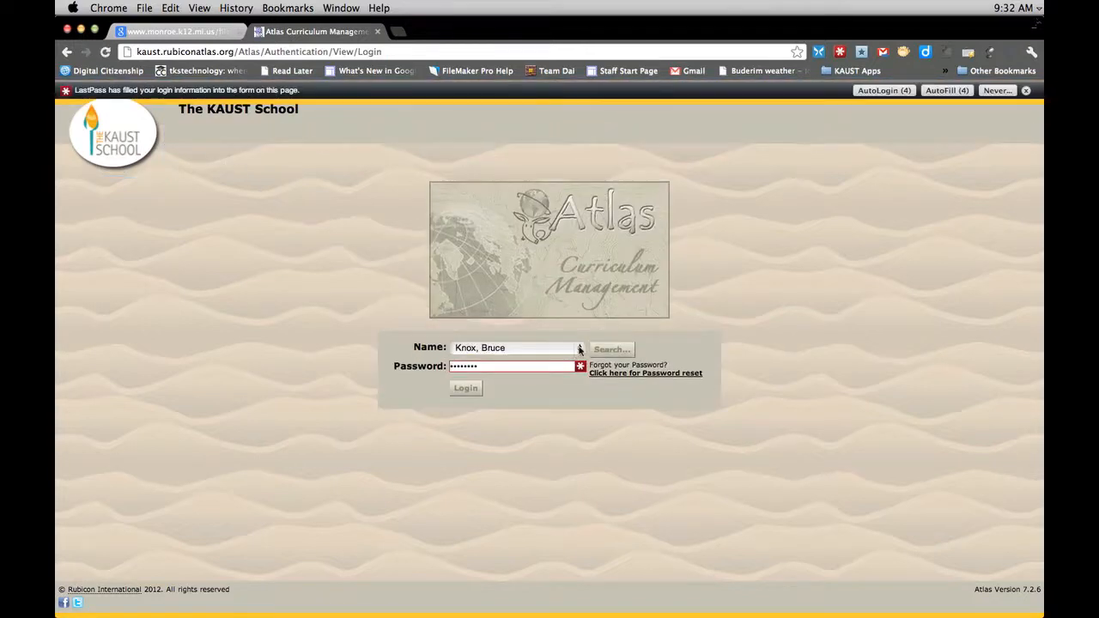
click(581, 348)
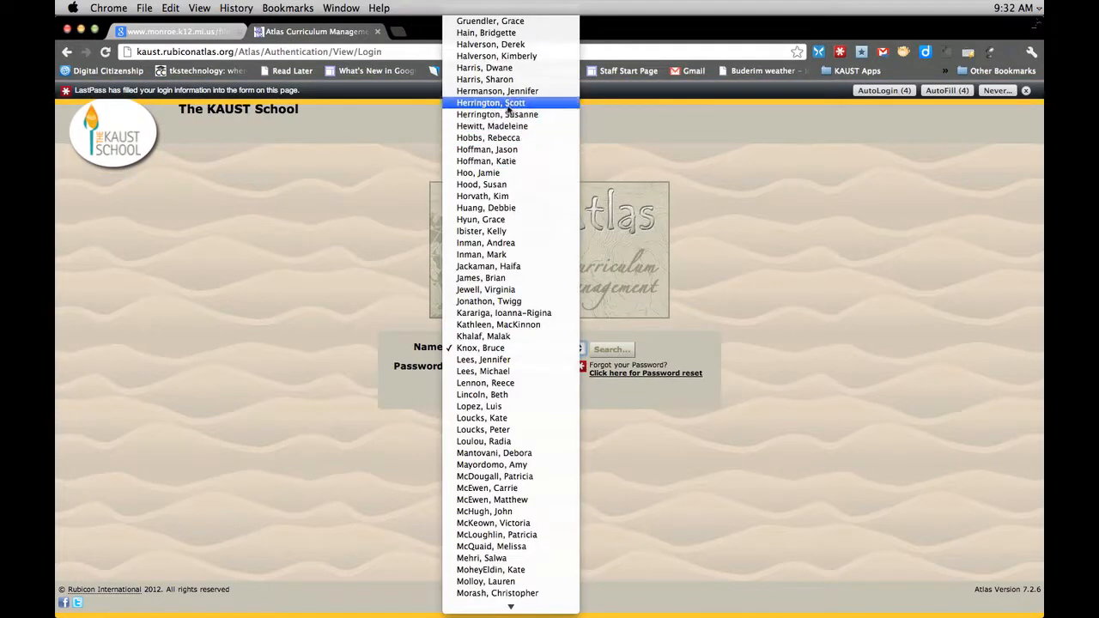
key(Escape)
key(h)
key(Tab)
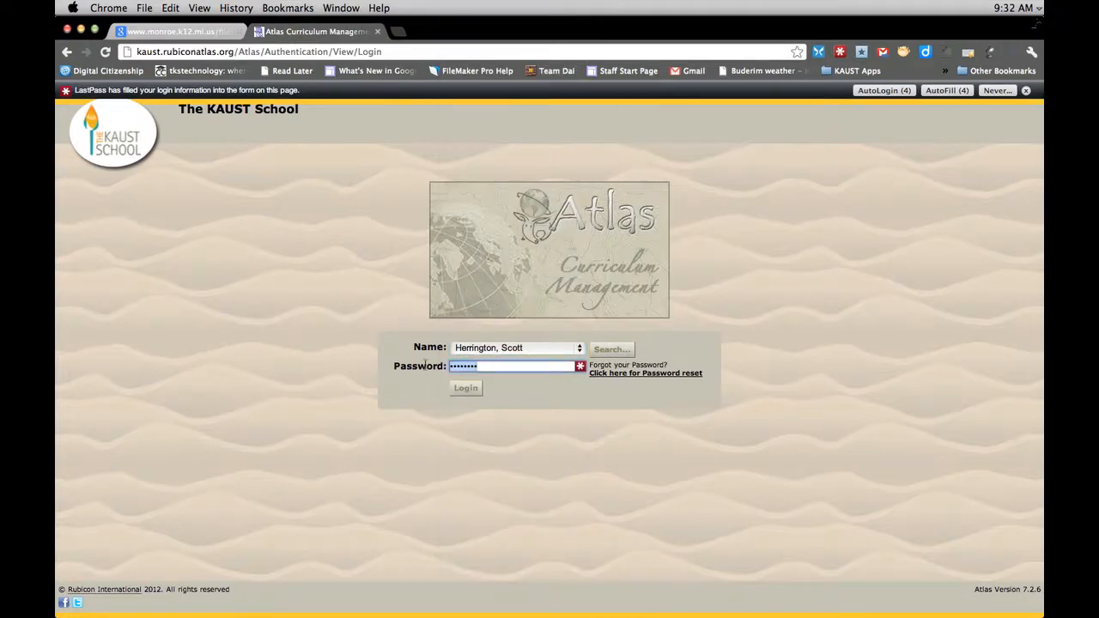
text(**)
key(Return)
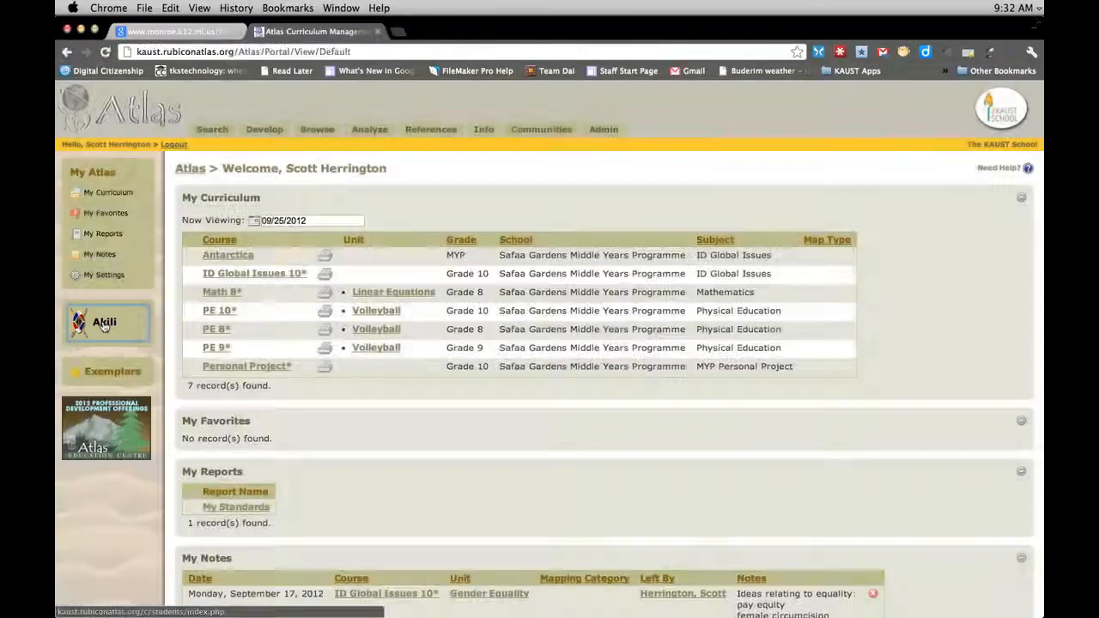
Open the Akili student assessment system and create Section 1 for the Math 8* course
click(102, 324)
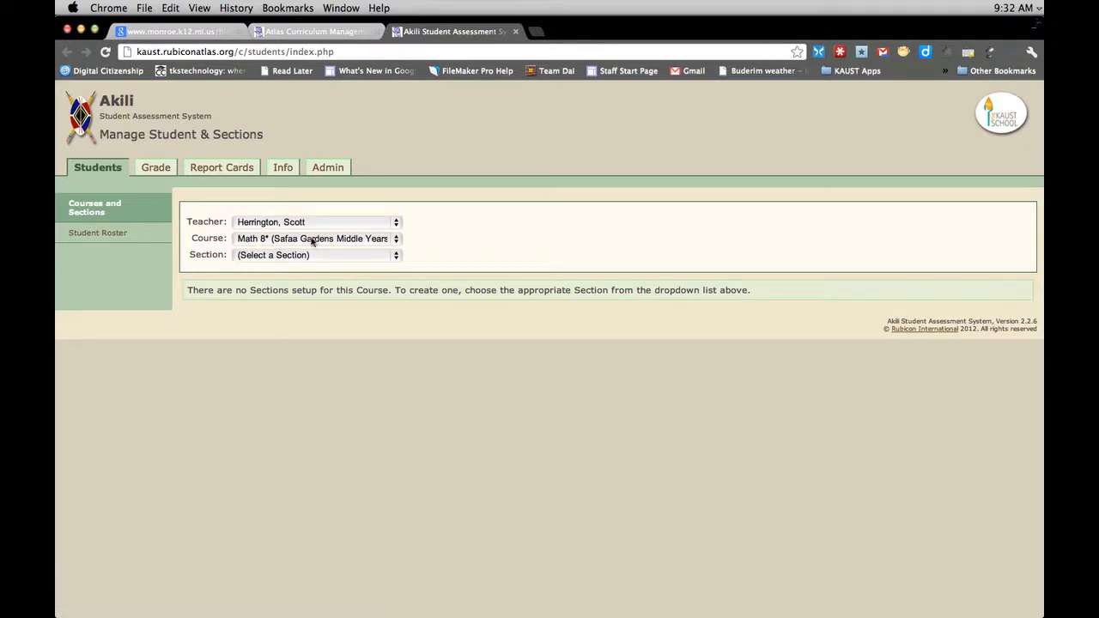
click(394, 239)
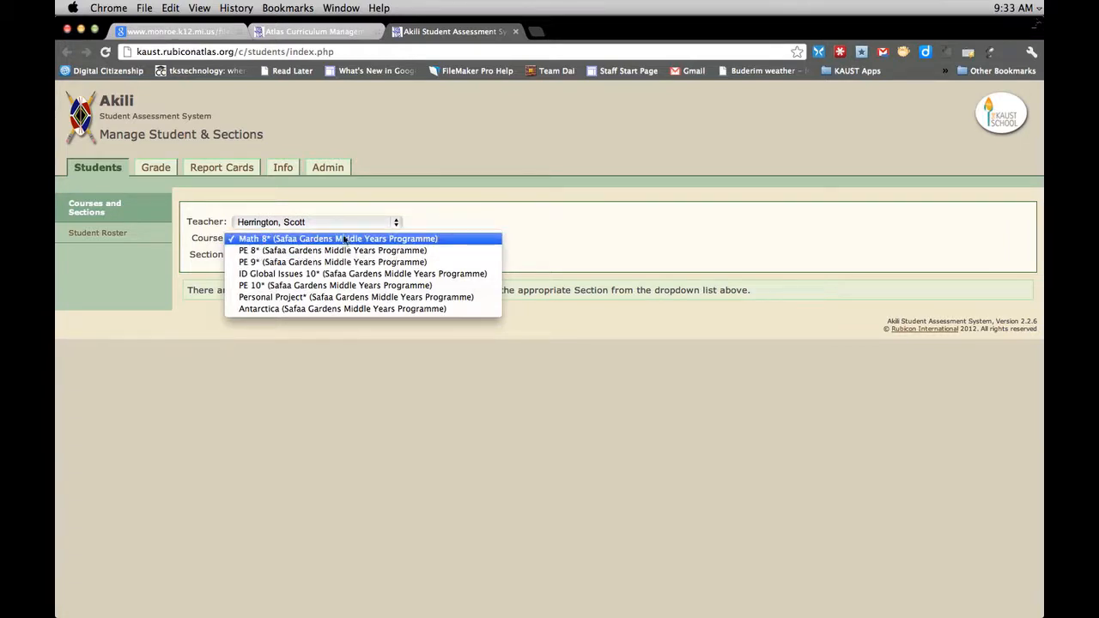
click(318, 242)
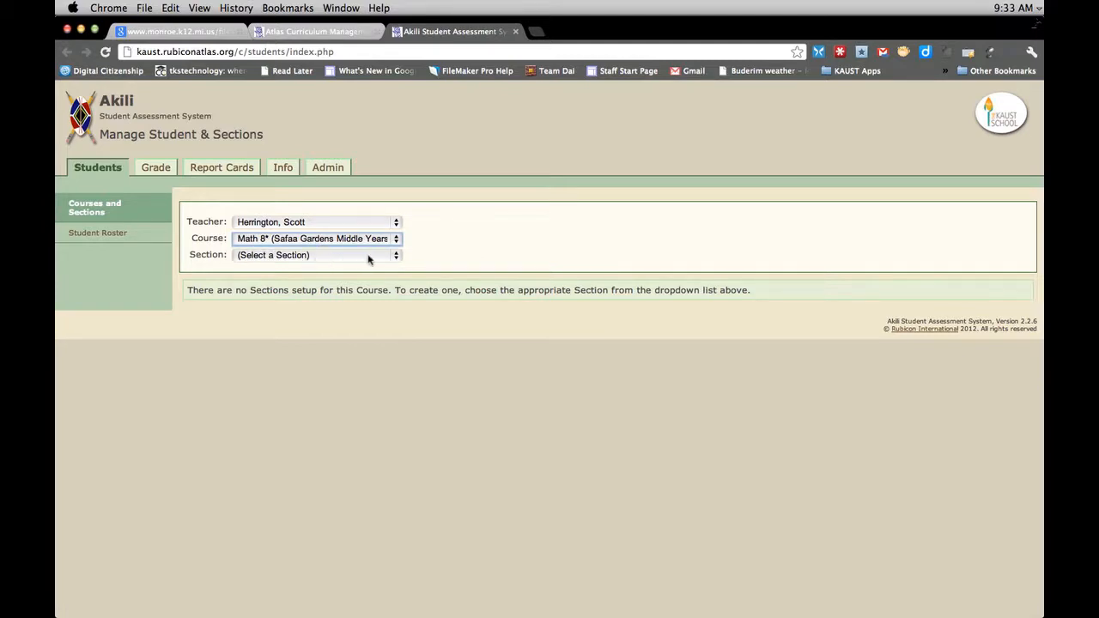
click(391, 256)
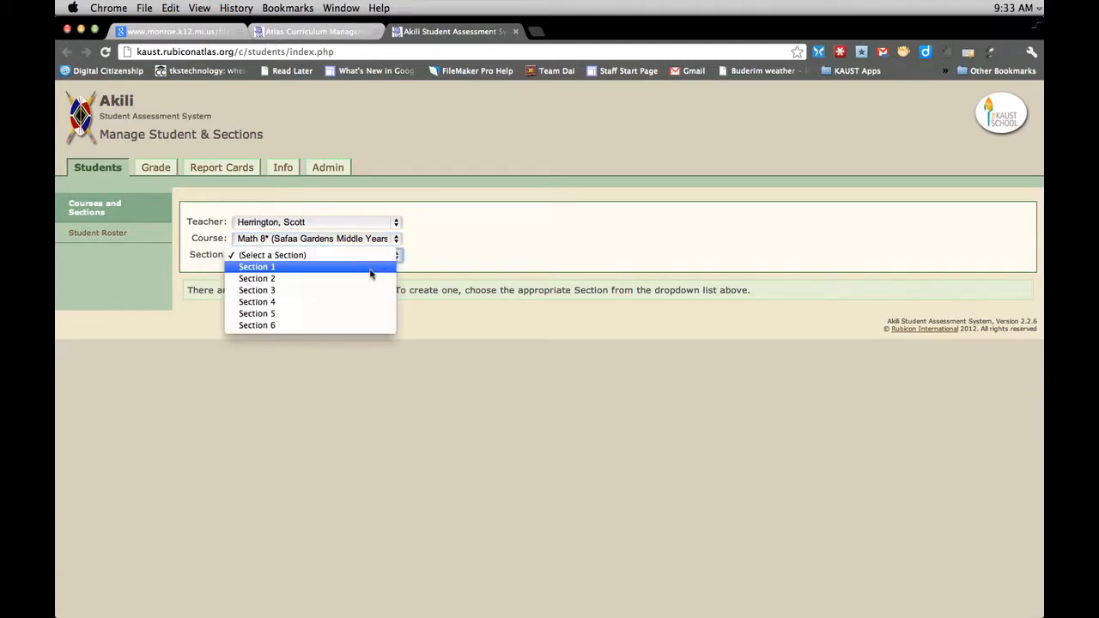
click(273, 268)
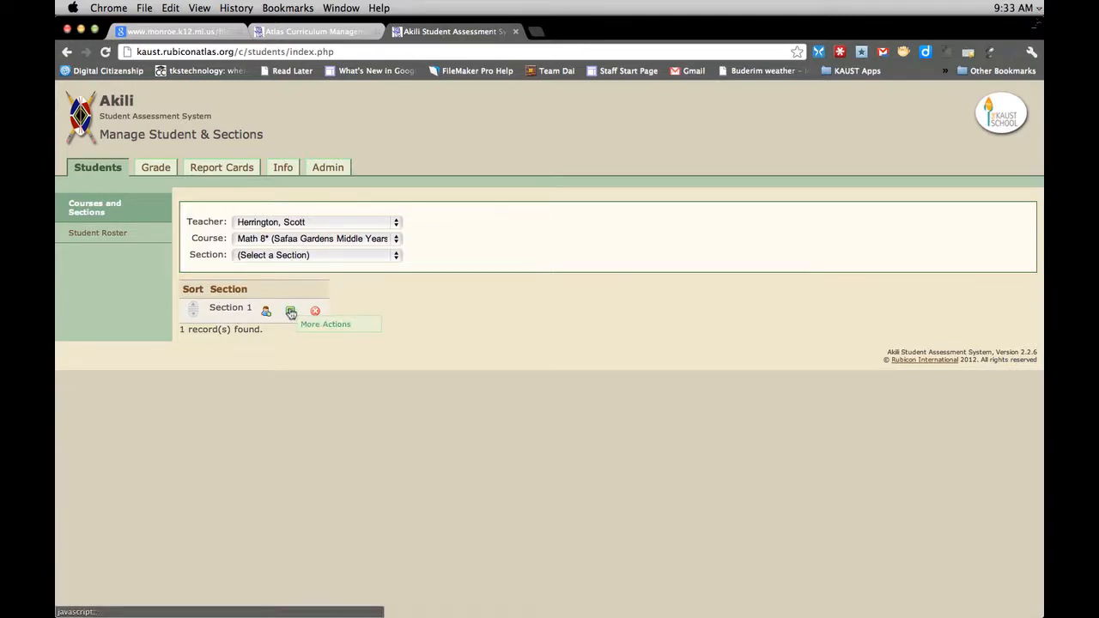
Set Section 1's default assignment grading scheme to No Grade and default standards grading scheme to Levels: 0-10, and save
click(290, 313)
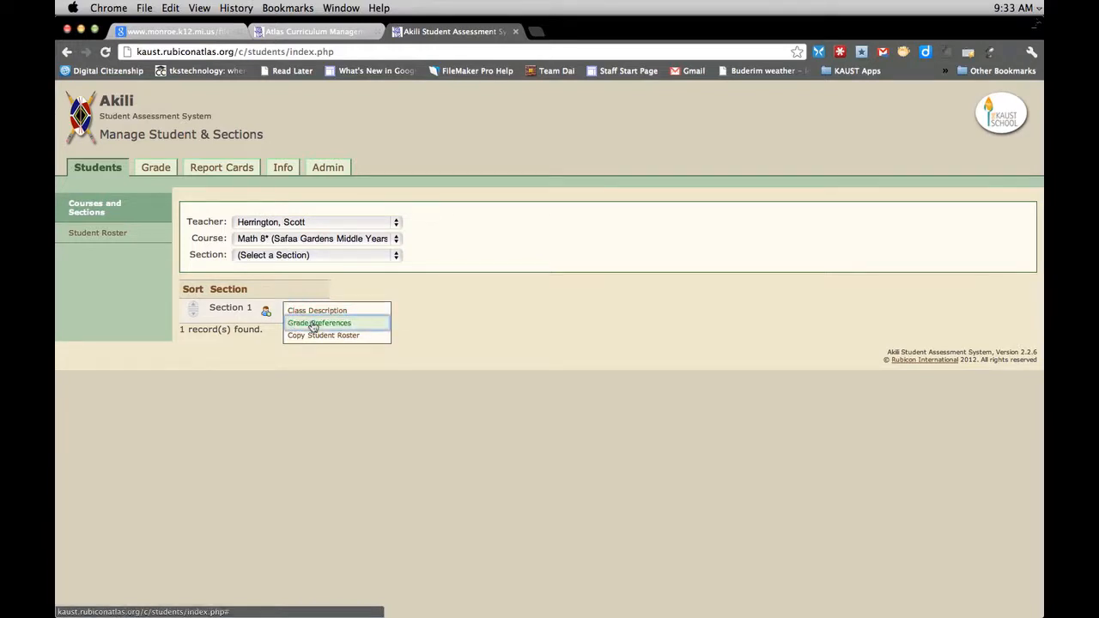
click(313, 324)
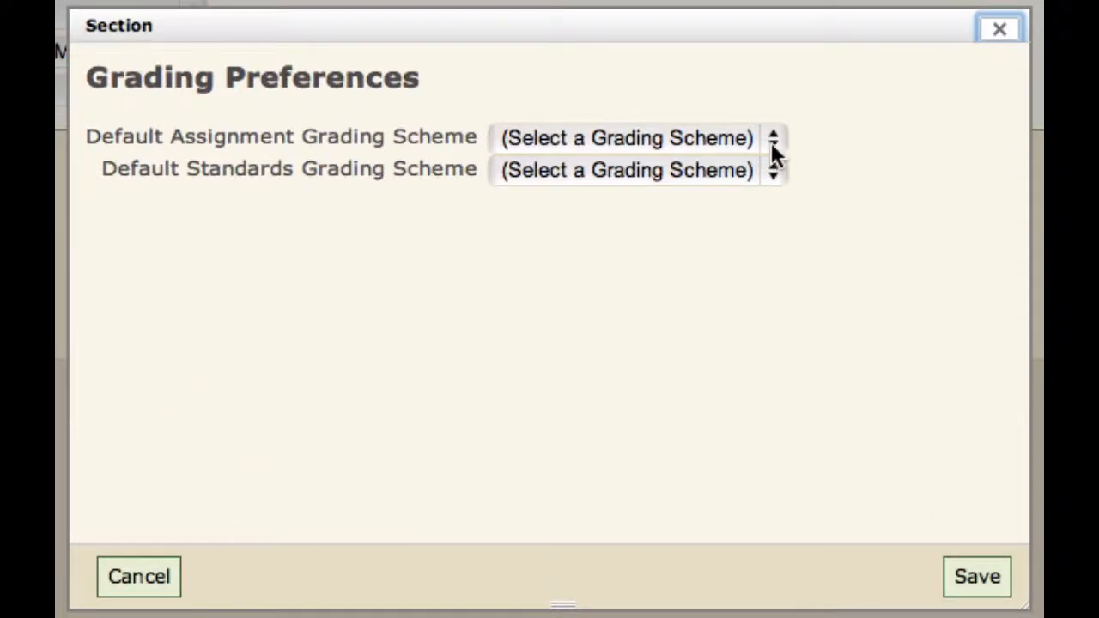
click(645, 275)
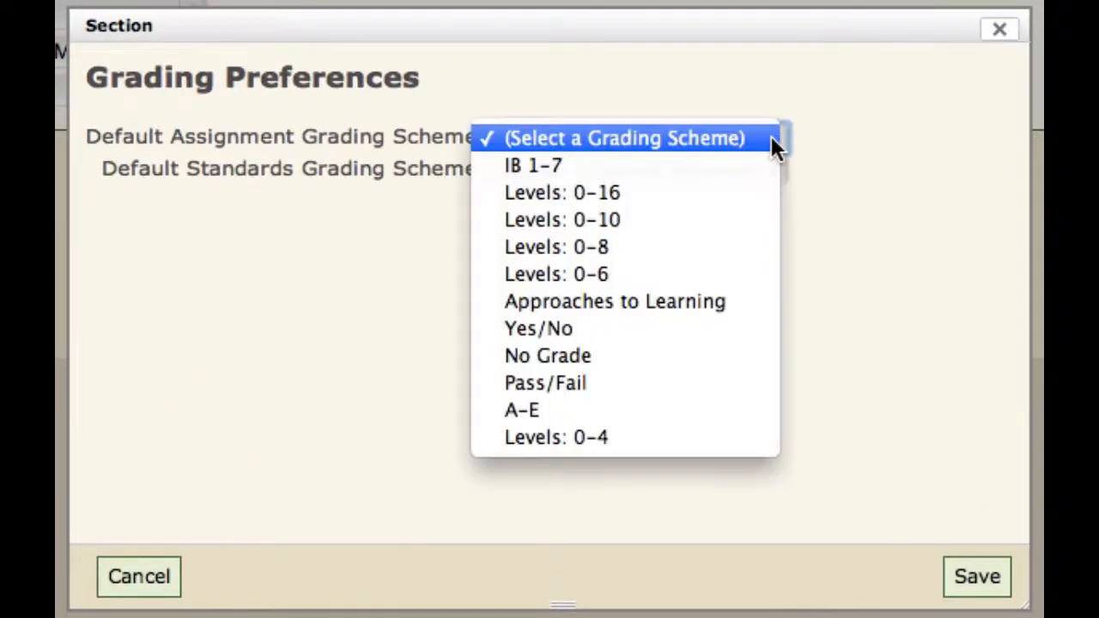
click(657, 357)
click(672, 167)
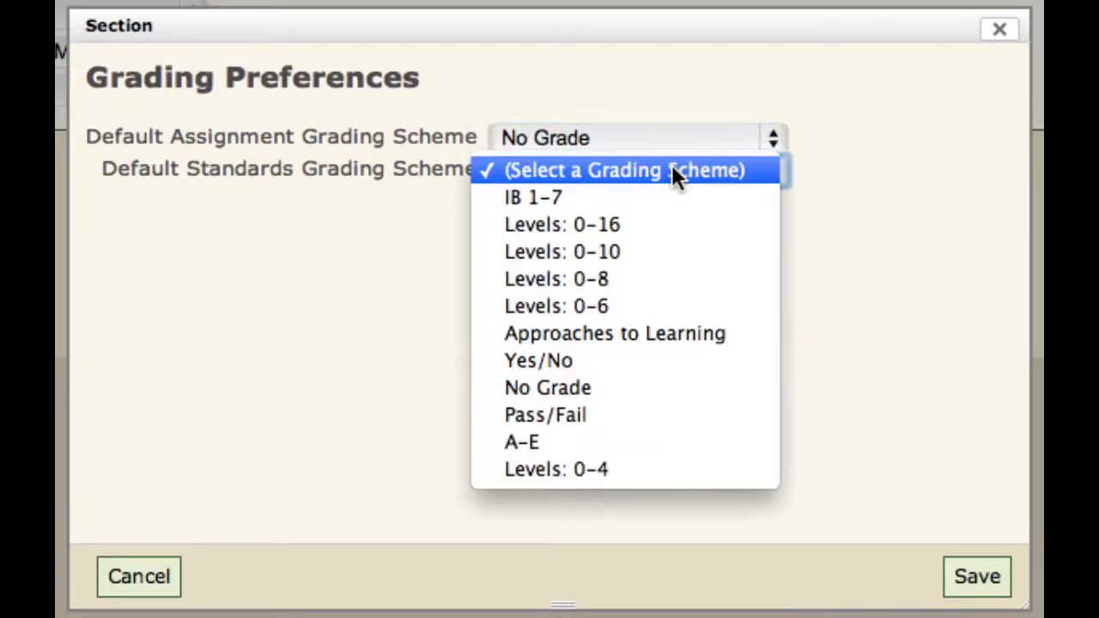
click(656, 253)
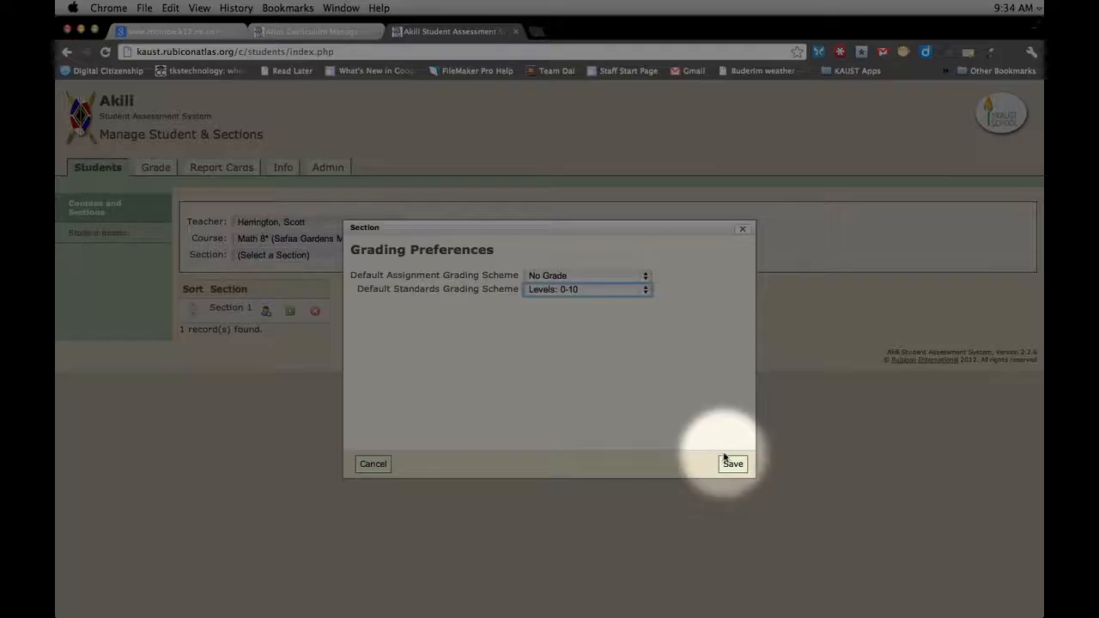
click(726, 460)
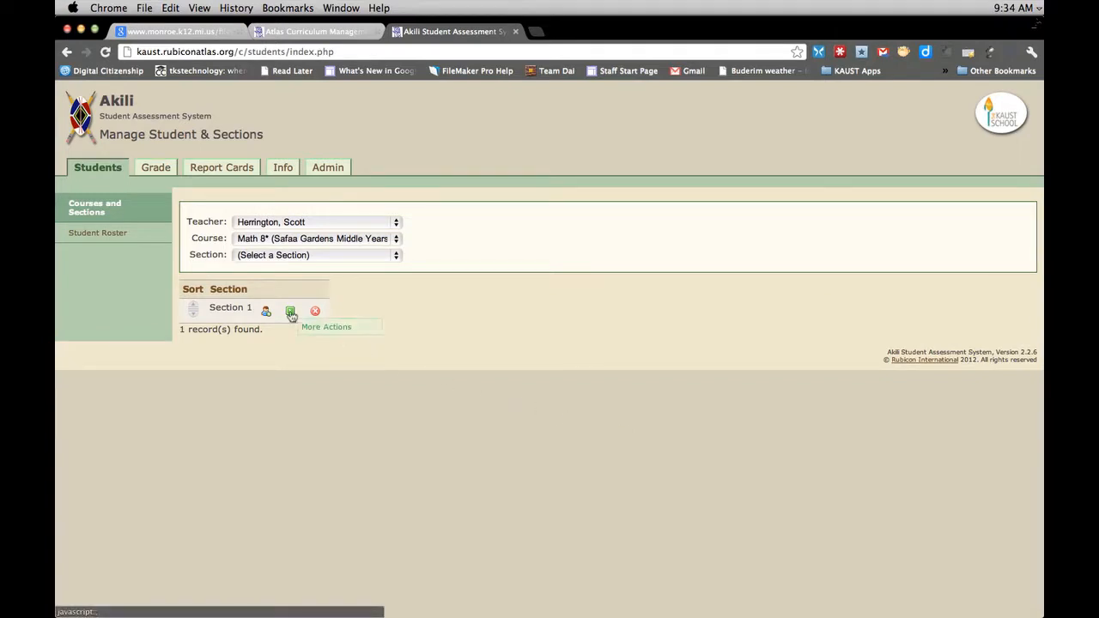
Open the Section 1 student roster and add a Grade 8 student found by first name
click(106, 236)
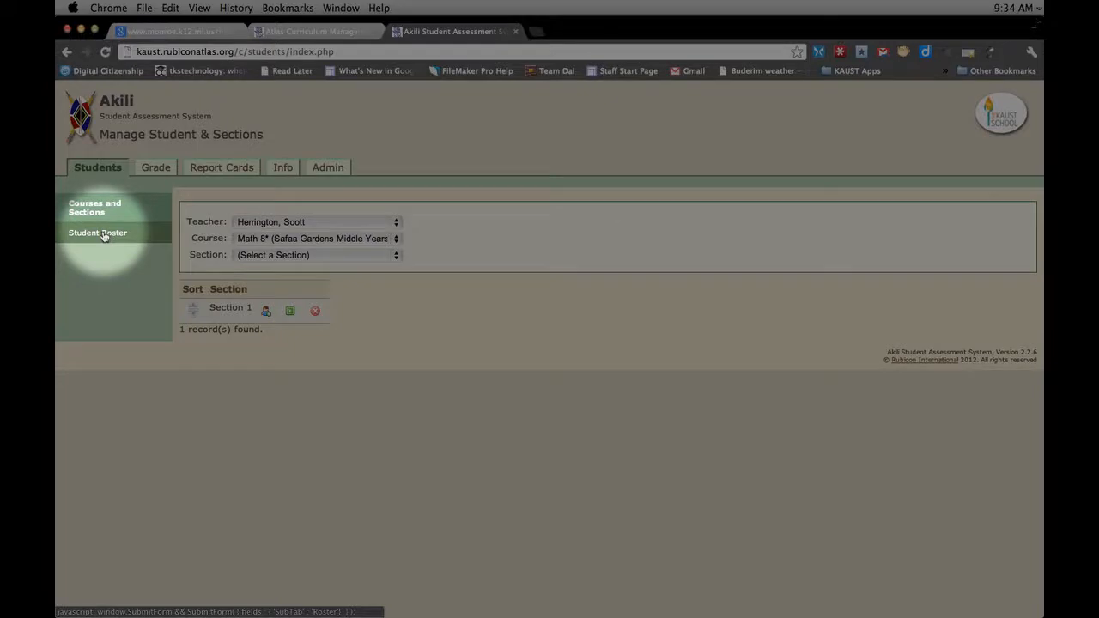
click(104, 236)
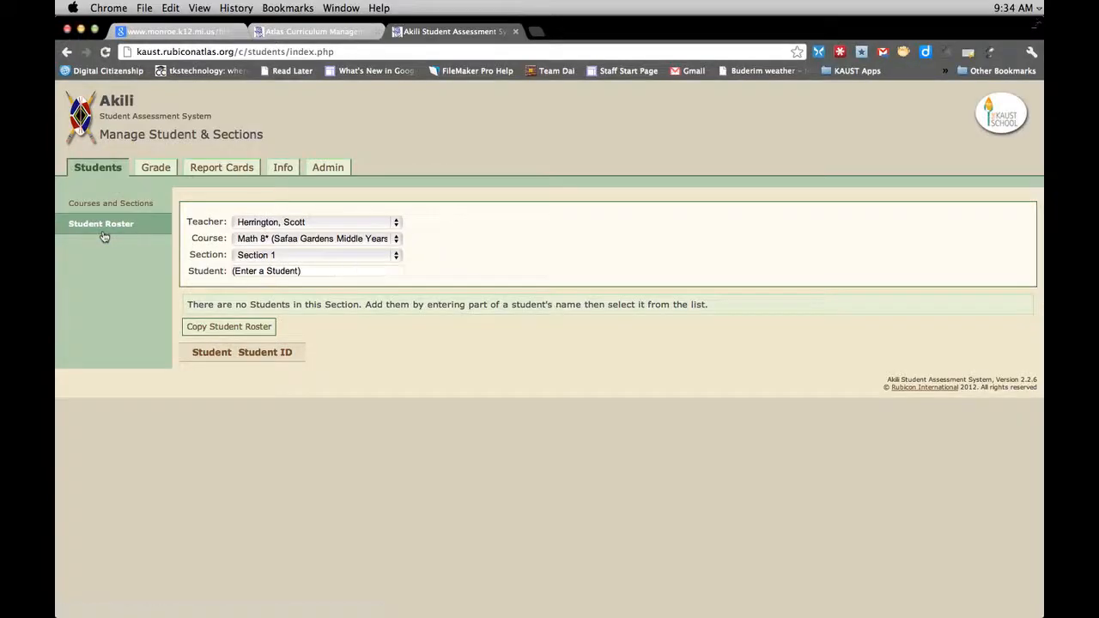
click(271, 271)
text(omar)
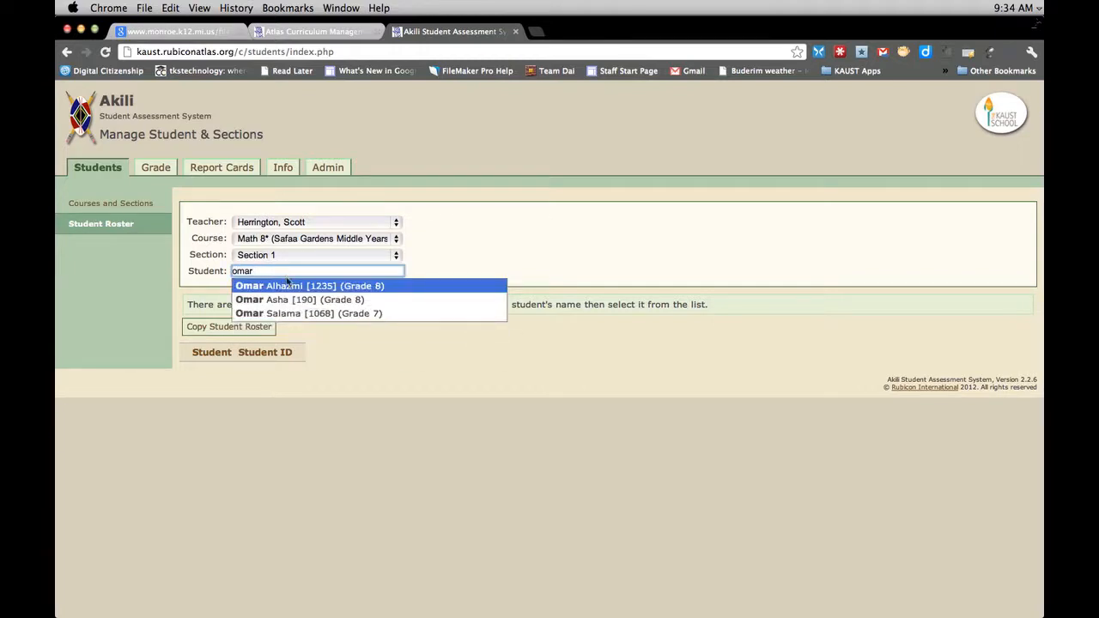
click(294, 301)
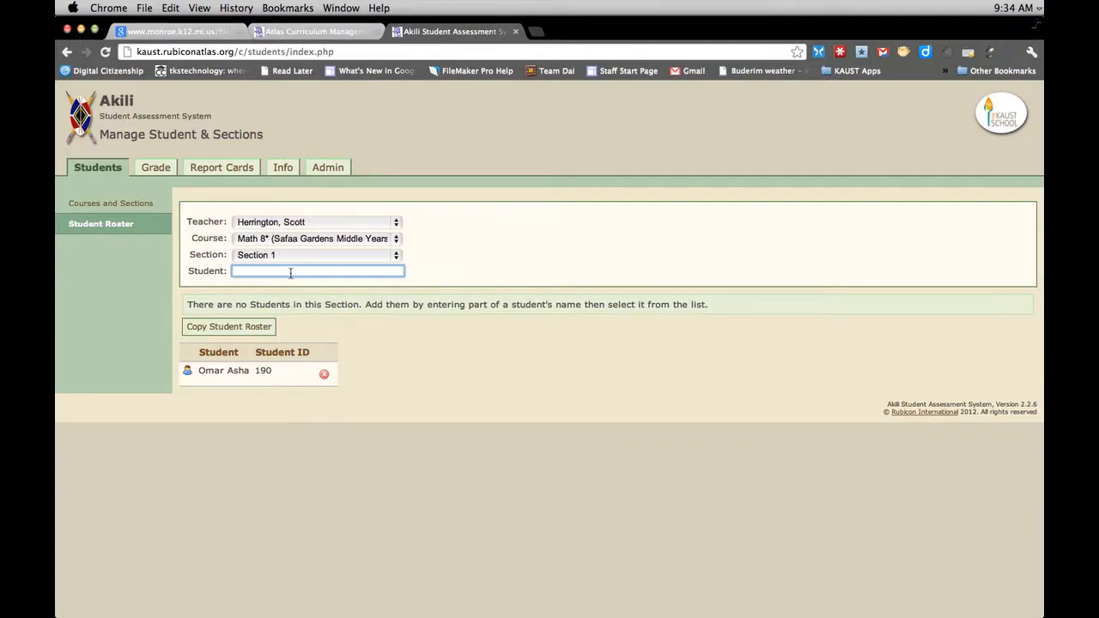
Add a second Grade 8 student to the Section 1 roster and remove that student again
text(colin)
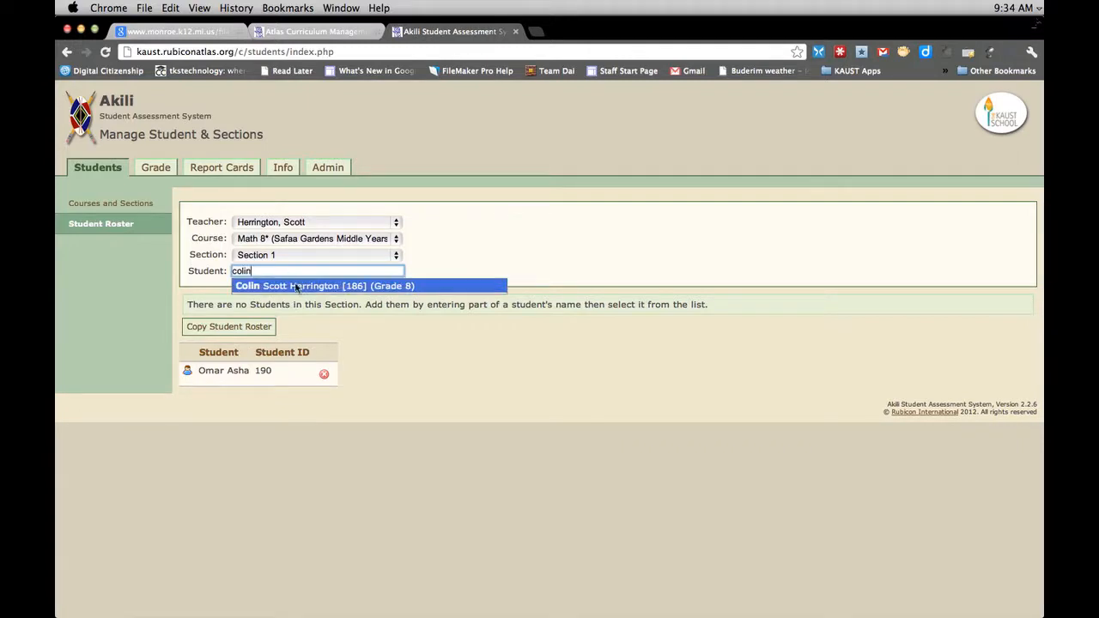
click(296, 285)
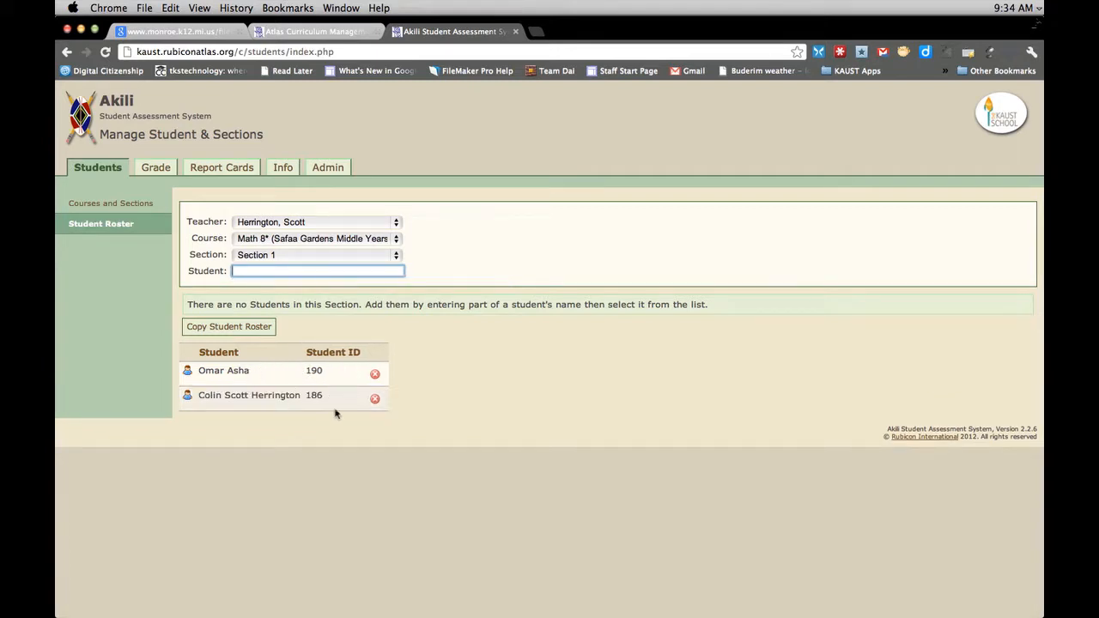
click(375, 399)
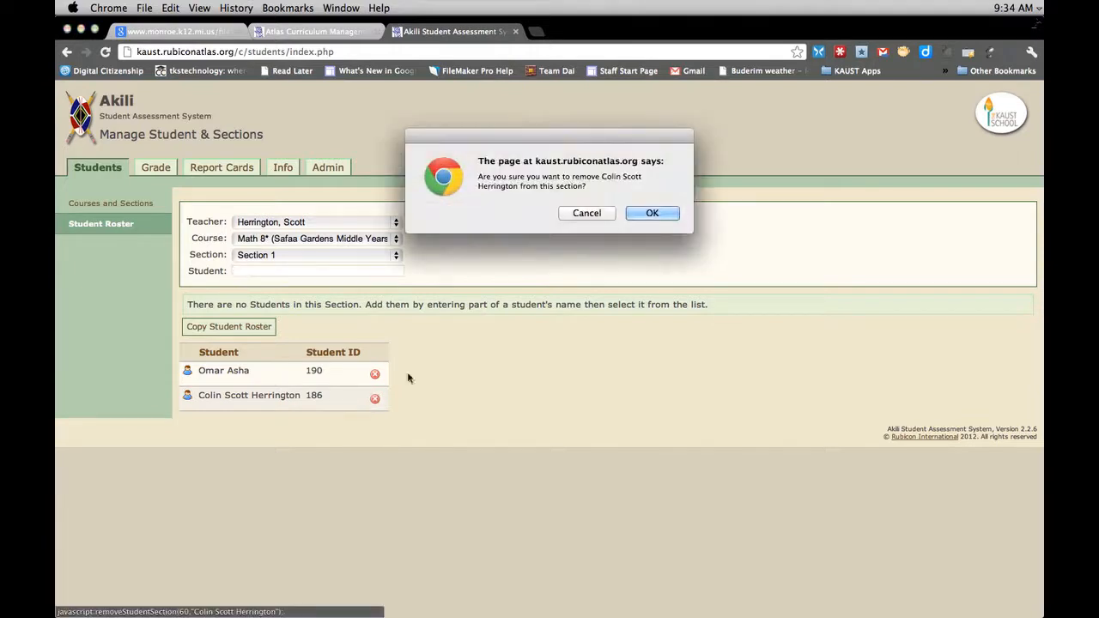
click(639, 211)
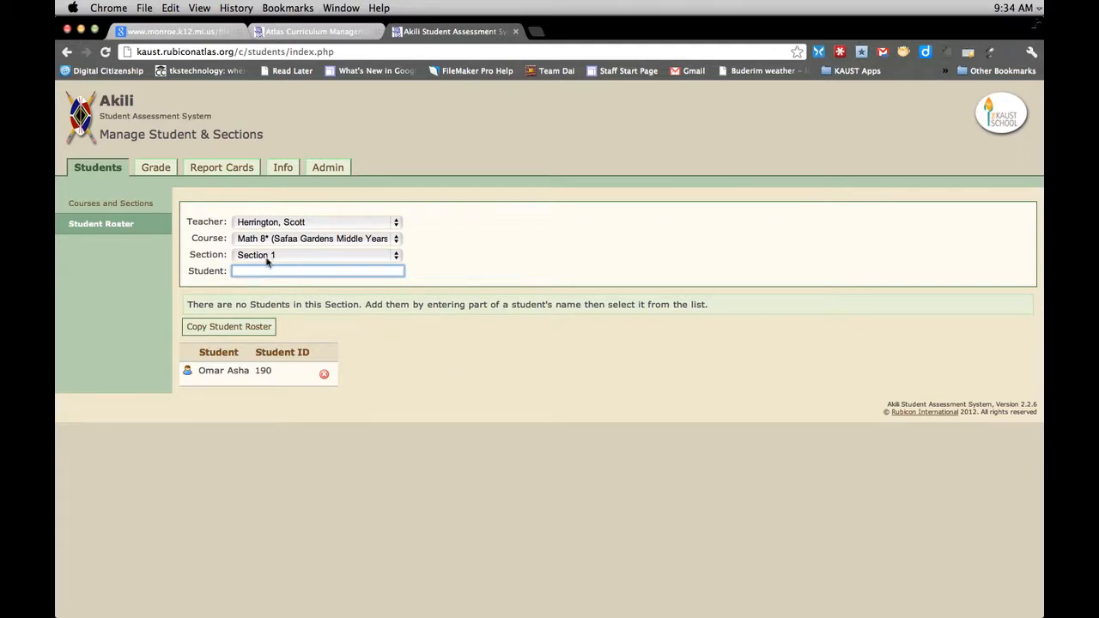
Return to the course's sections and create Section 2 for Math 8*
click(116, 205)
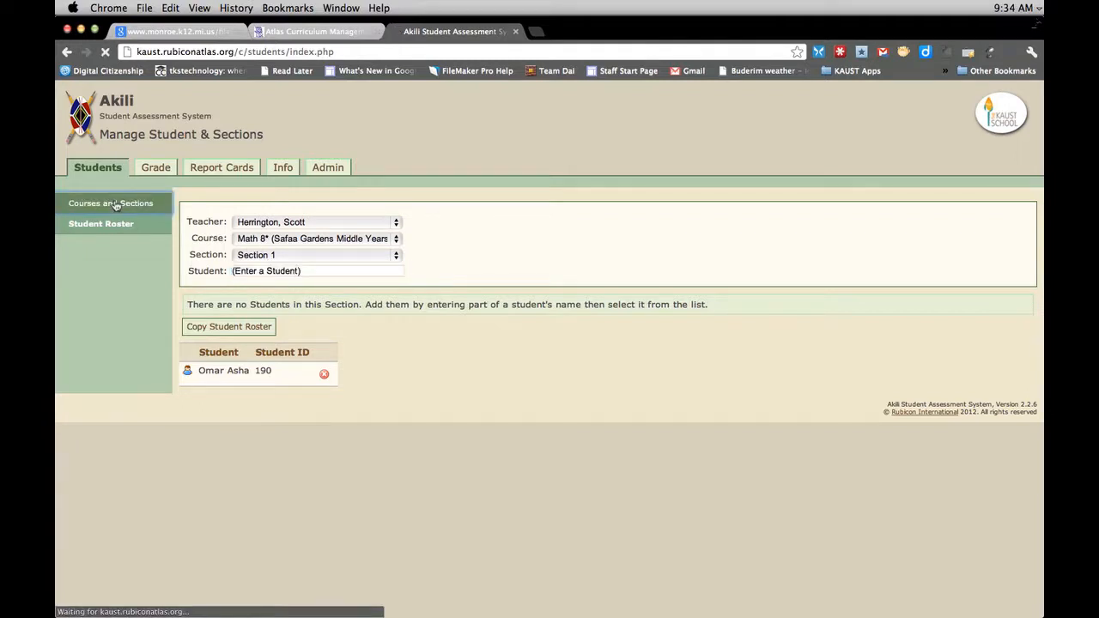
click(394, 255)
click(376, 279)
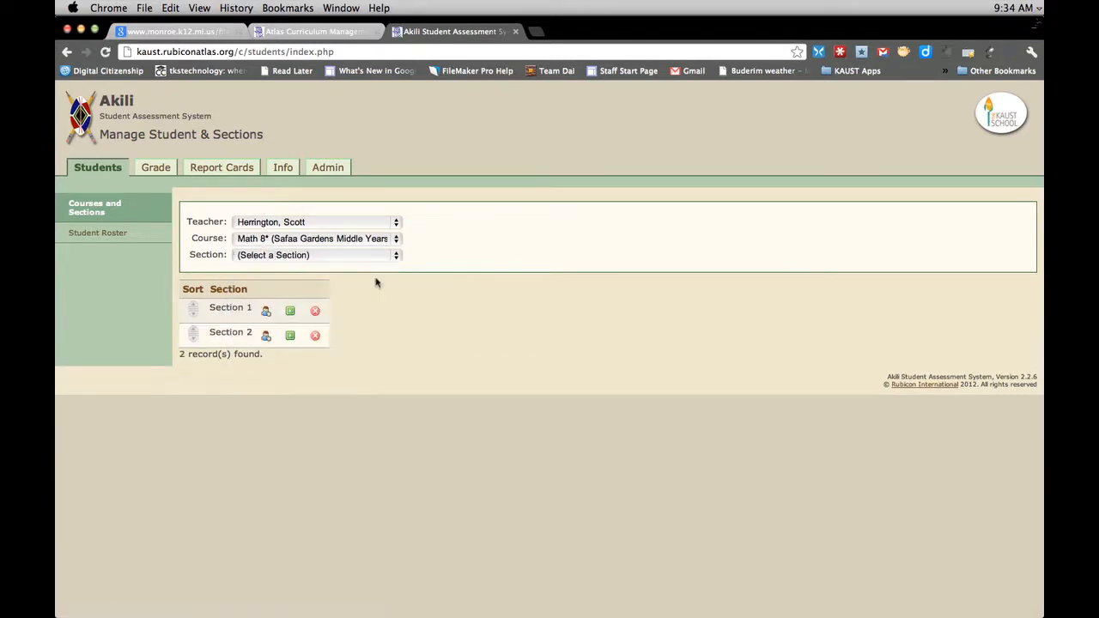
Set Section 2's grading preferences to No Grade for assignments and Levels: 0-10 for standards, and save
click(291, 336)
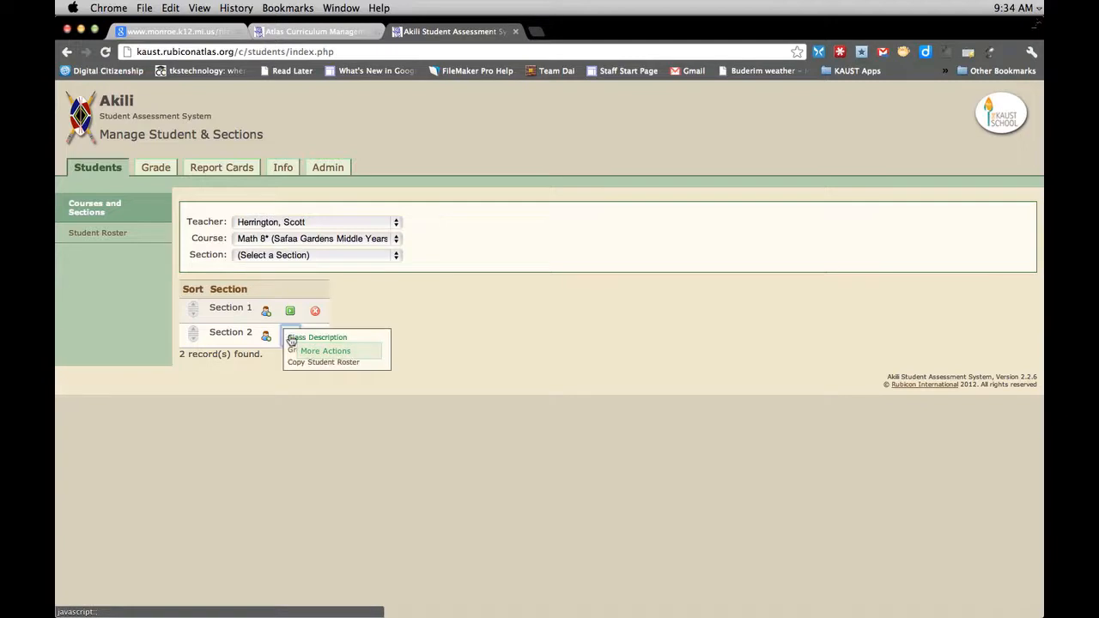
click(317, 352)
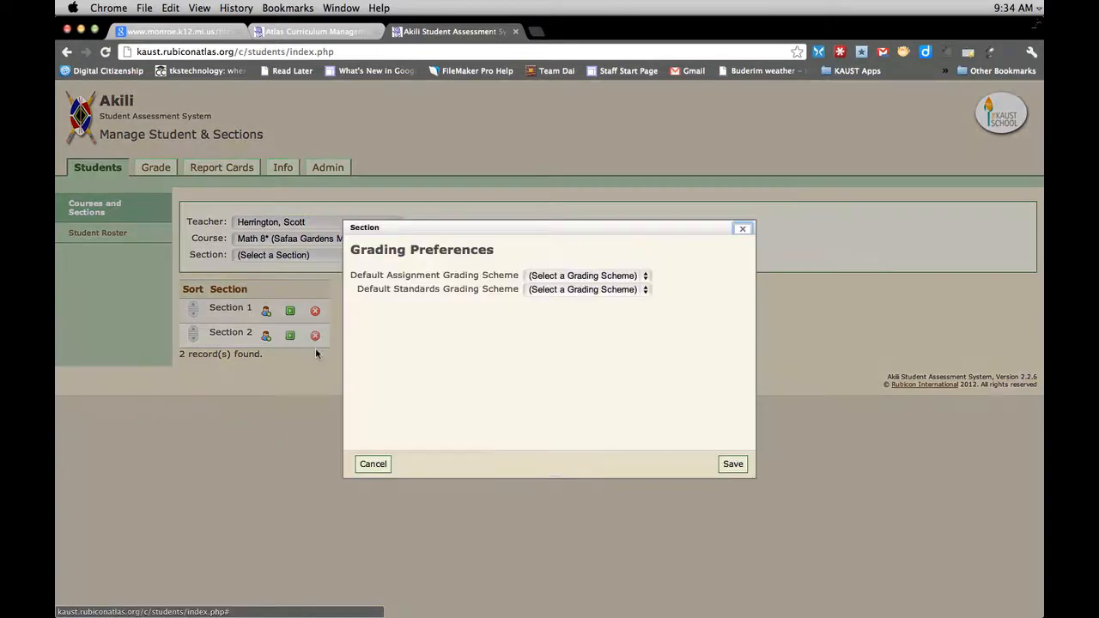
click(577, 276)
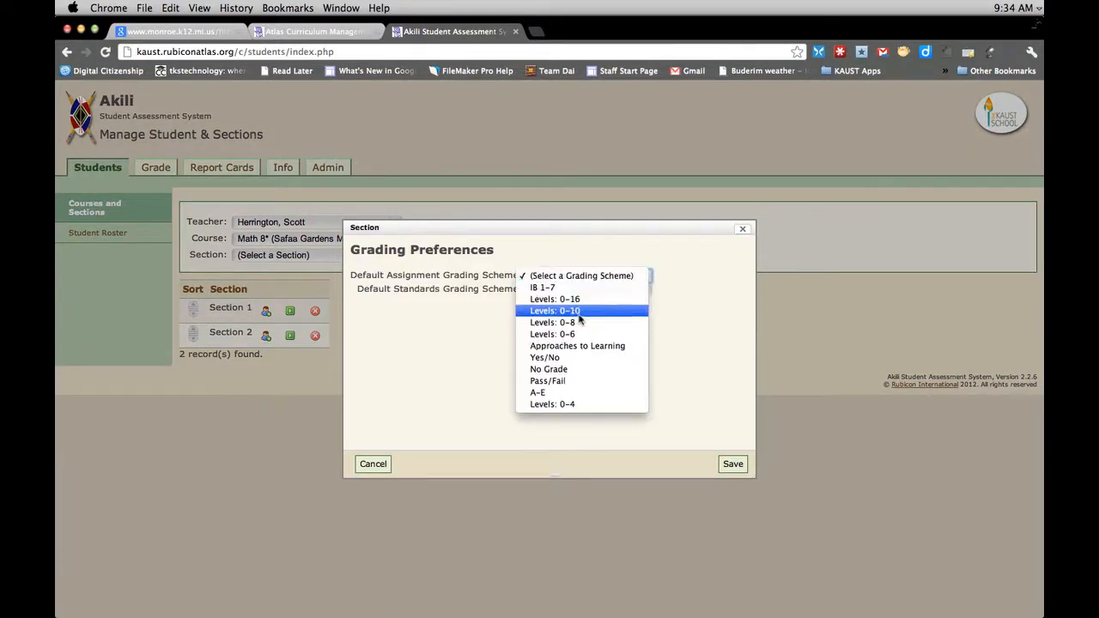
click(569, 369)
click(577, 289)
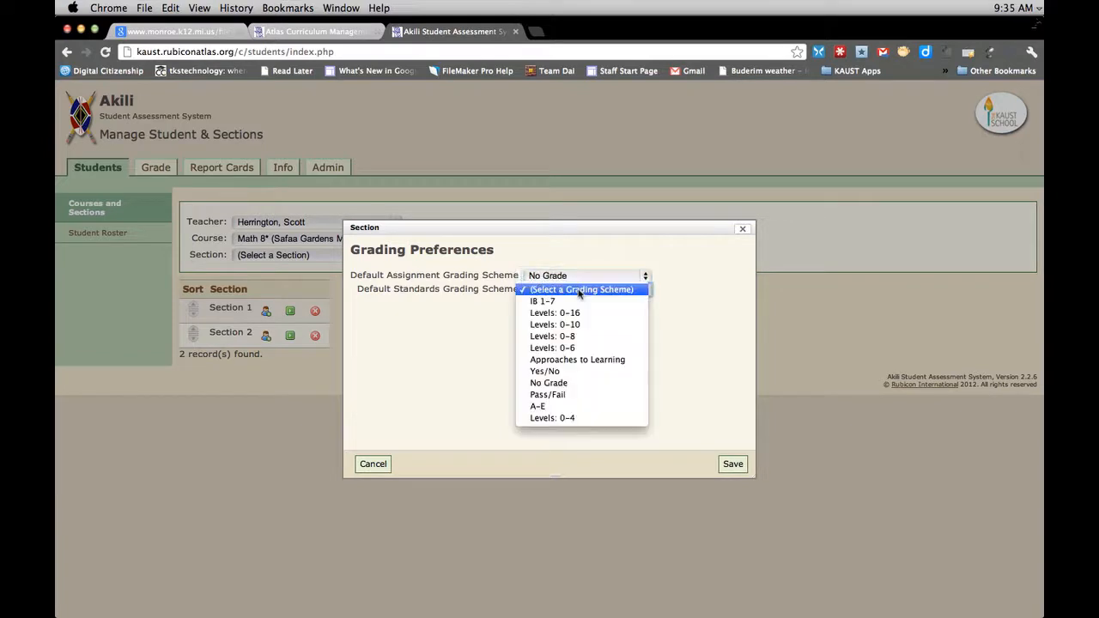
click(577, 325)
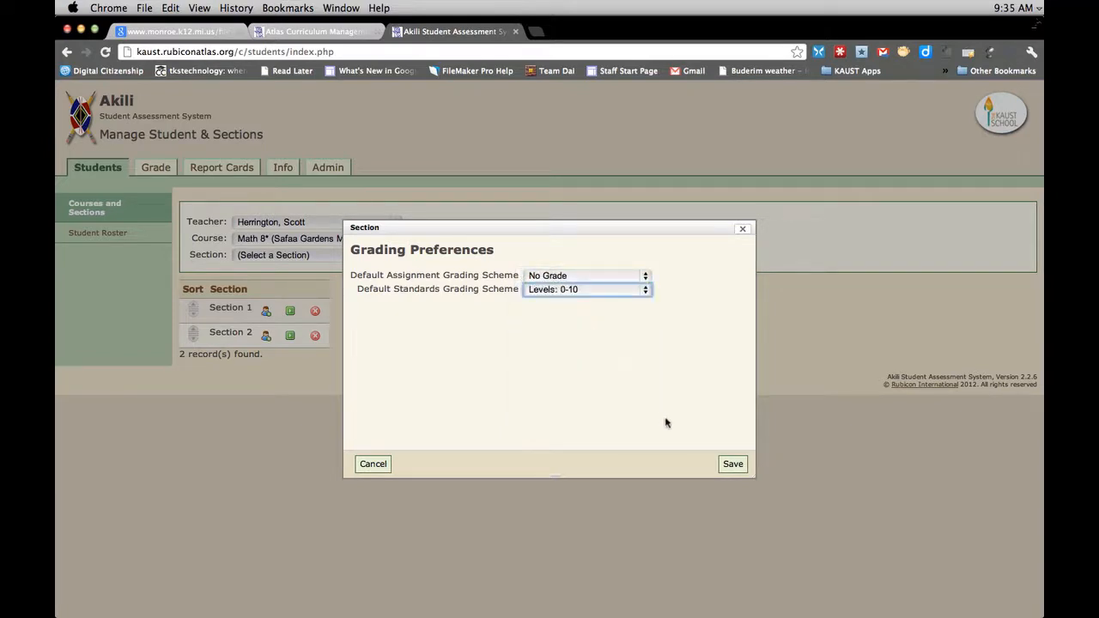
click(732, 463)
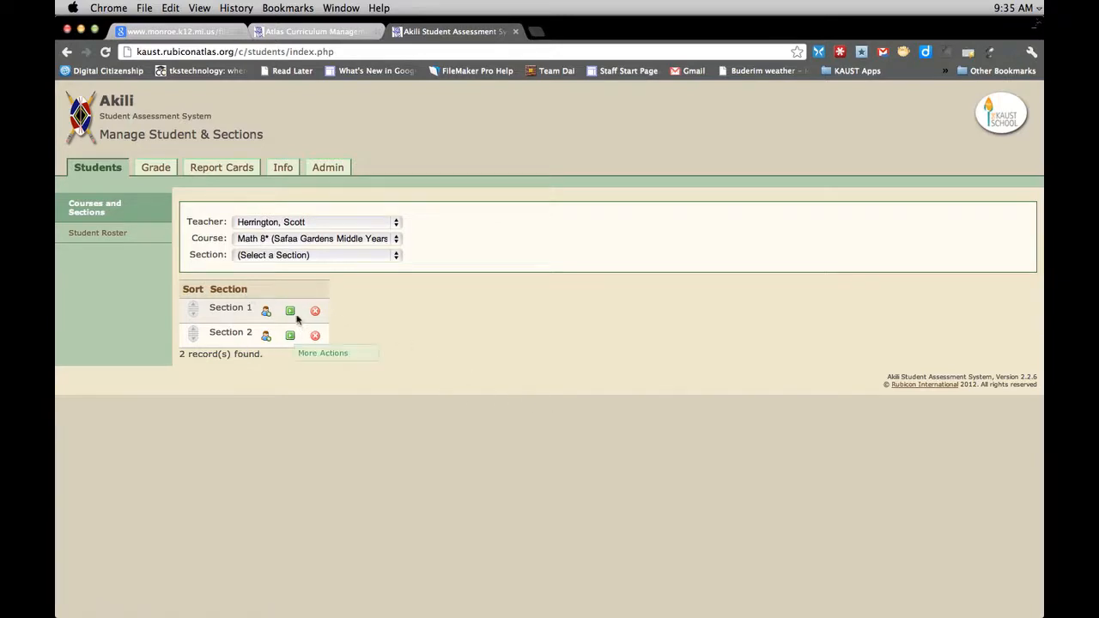
Open the student roster for Section 2 of Math 8* and add a Grade 8 student found by first name
click(97, 233)
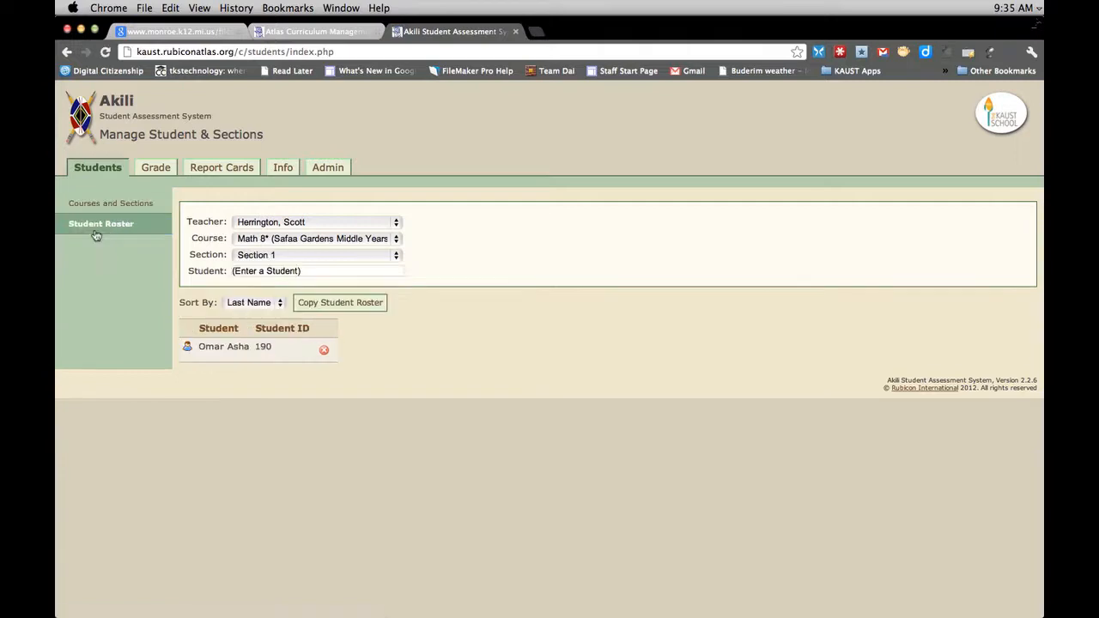
click(272, 255)
click(272, 267)
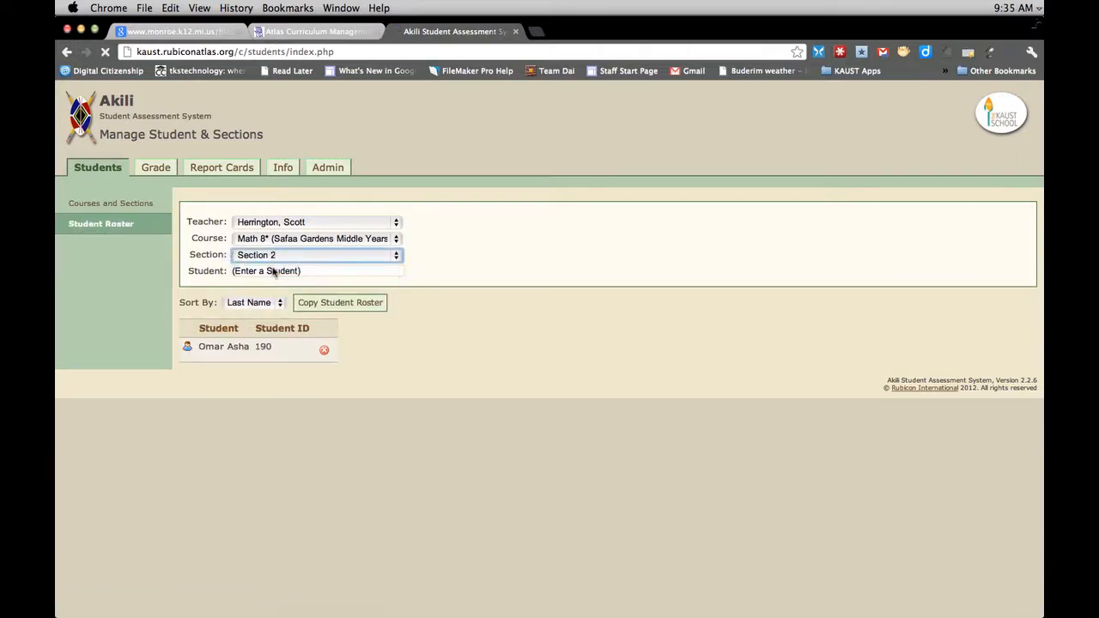
click(277, 270)
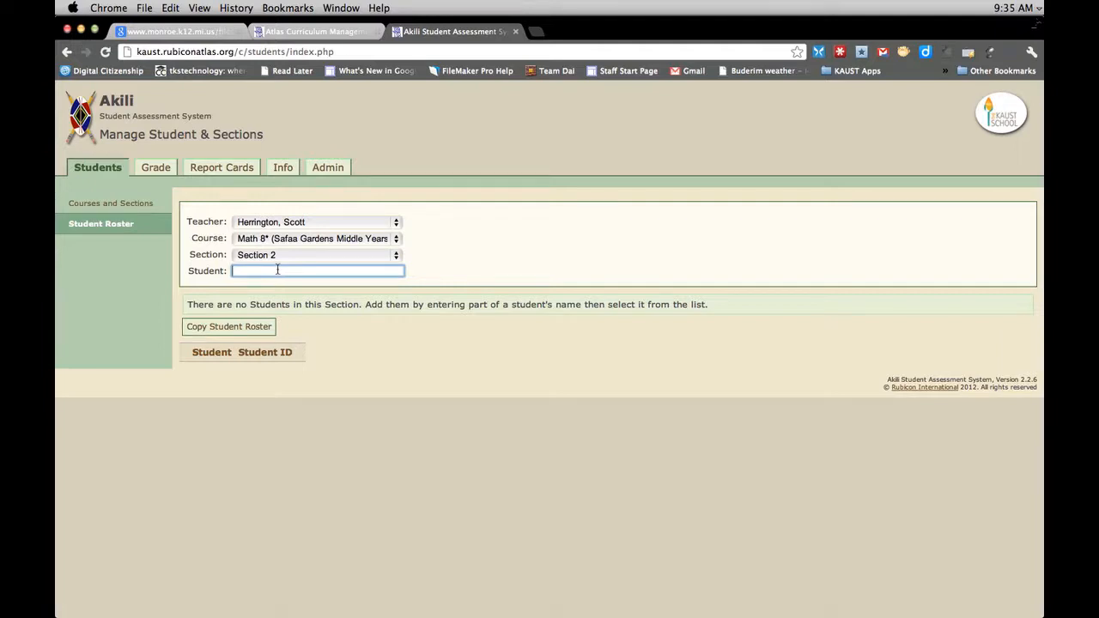
text(niman)
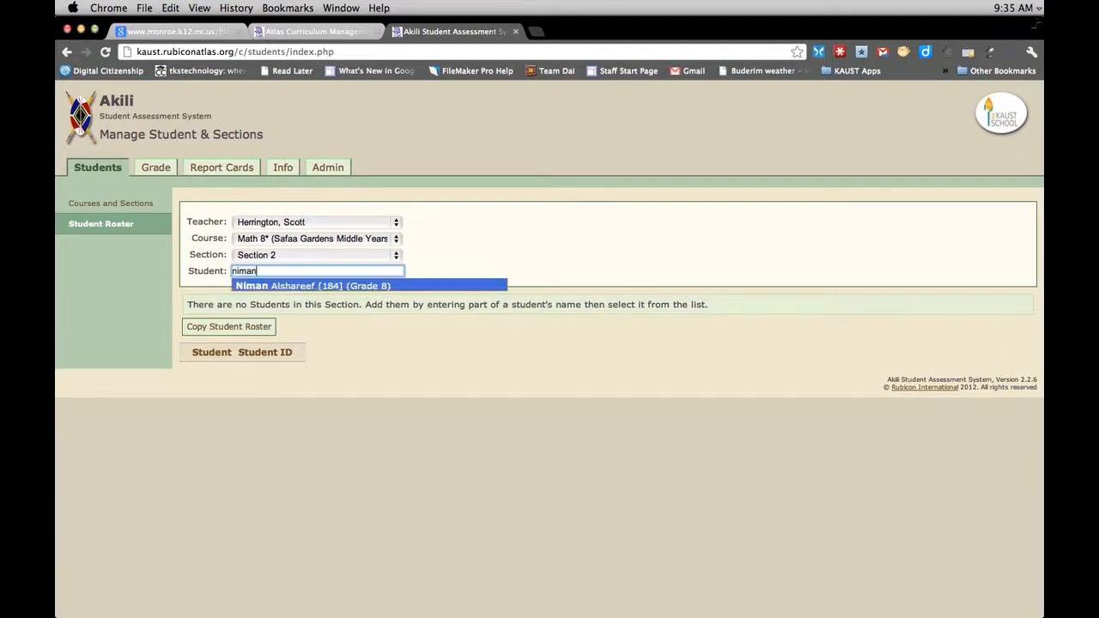
click(299, 288)
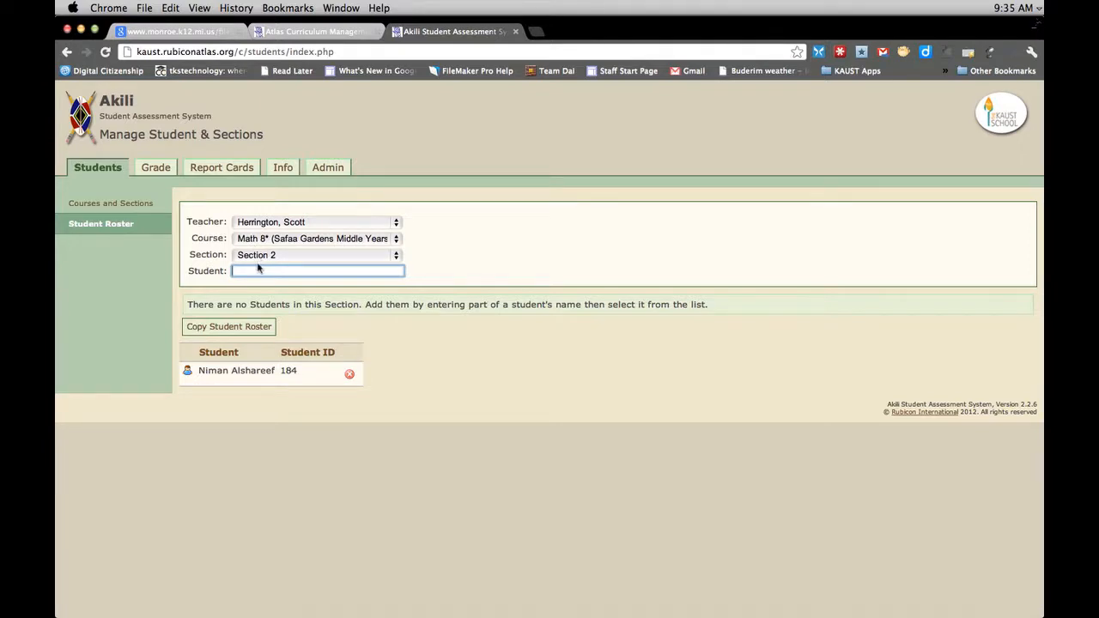
Return to the courses and sections, switch the course to PE 8*, and create Section 1 for it
click(119, 206)
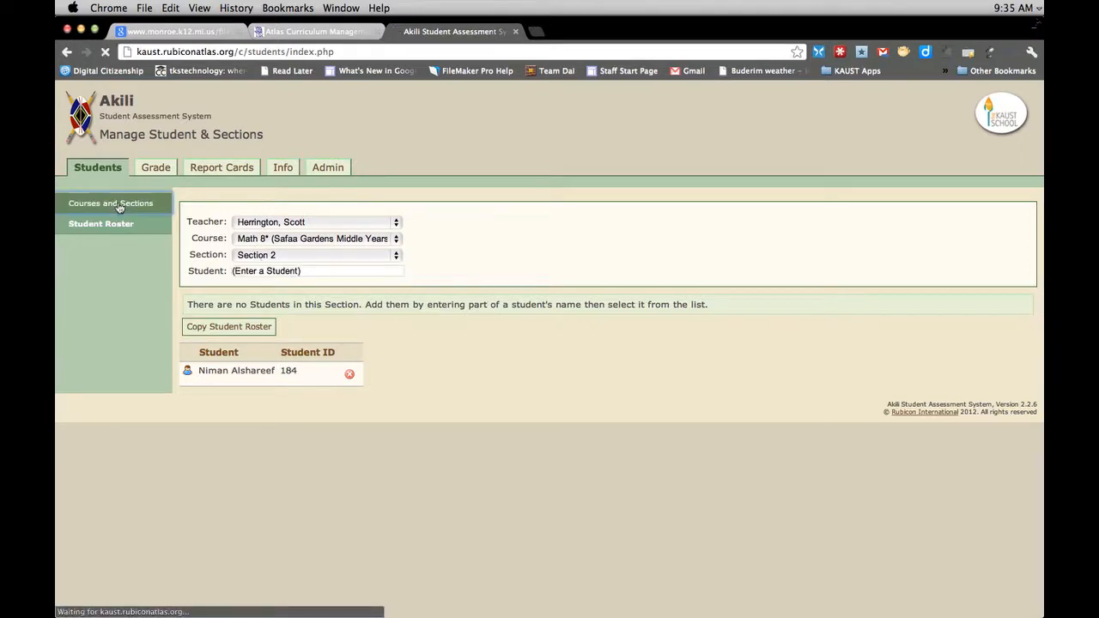
click(382, 239)
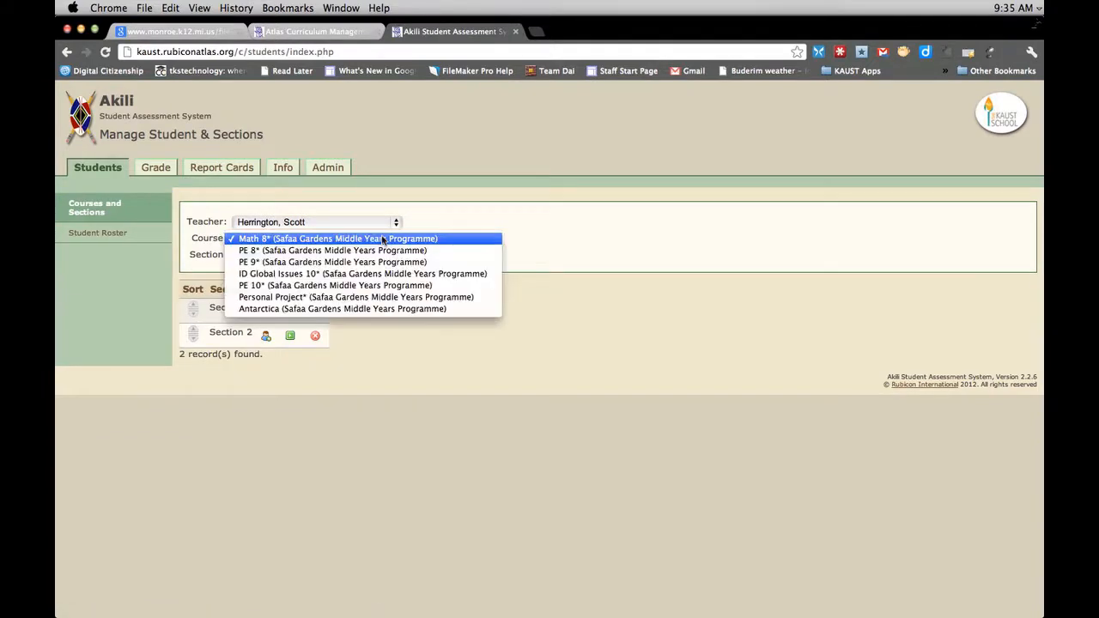
click(379, 251)
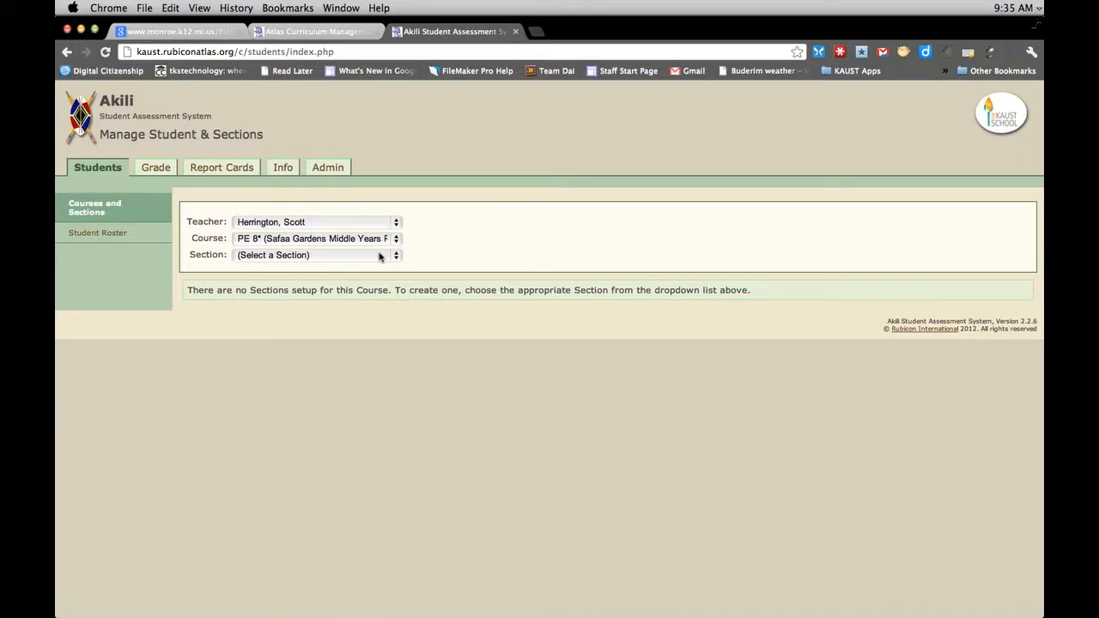
click(378, 256)
click(373, 265)
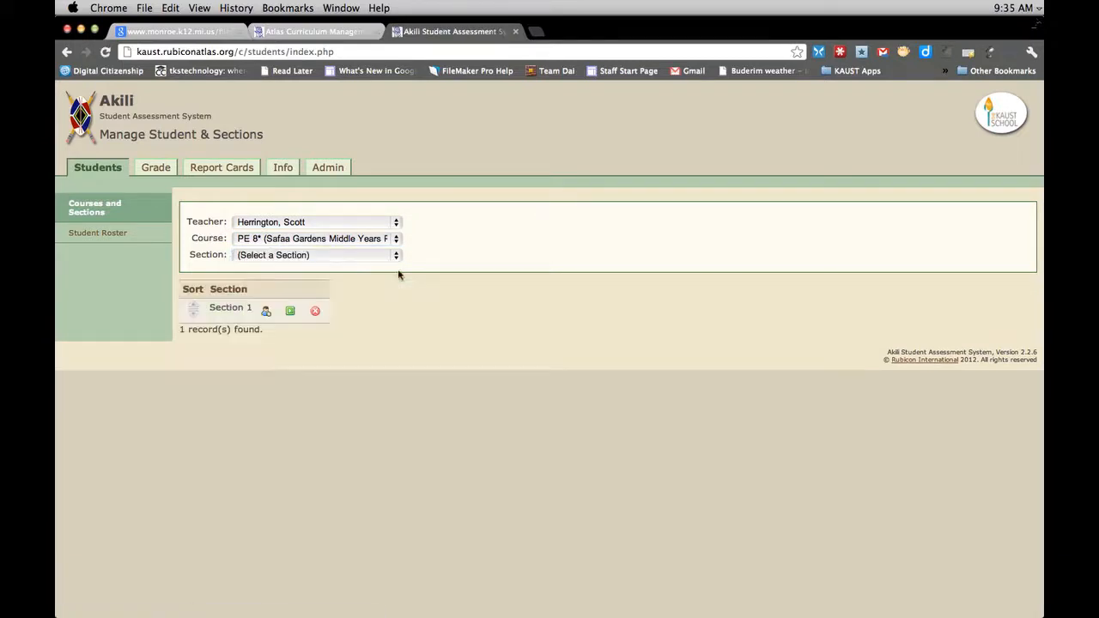
click(291, 313)
click(366, 241)
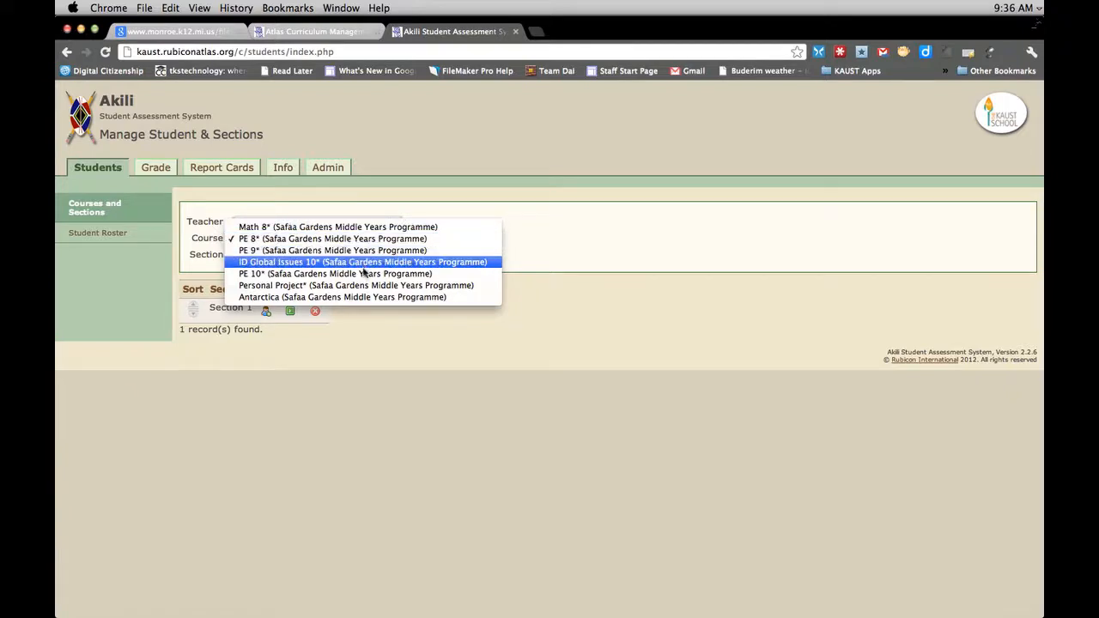
click(229, 239)
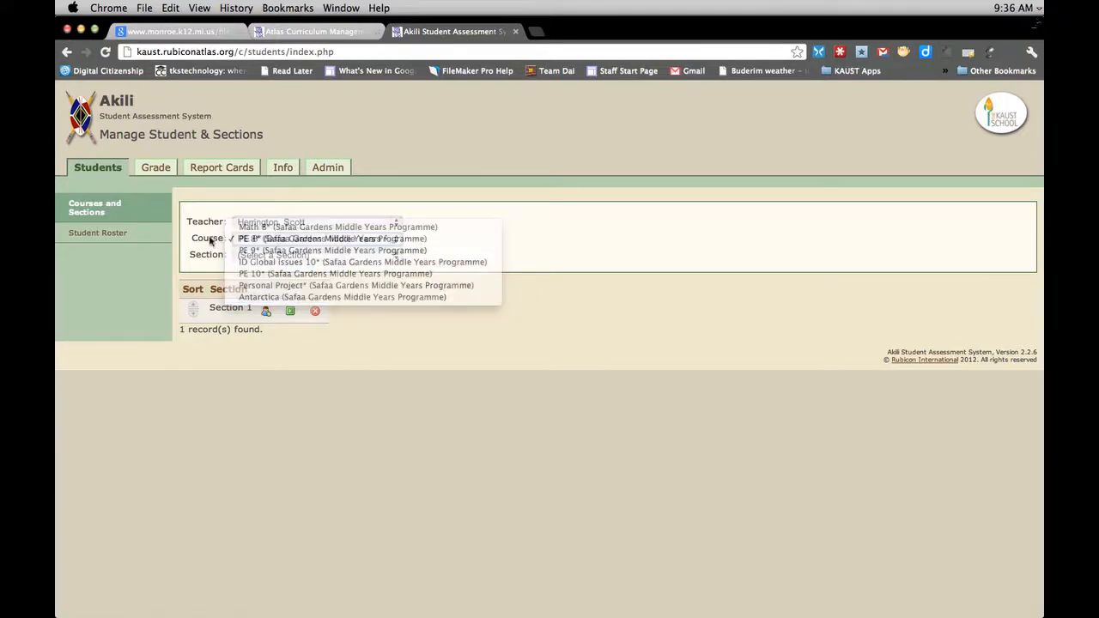